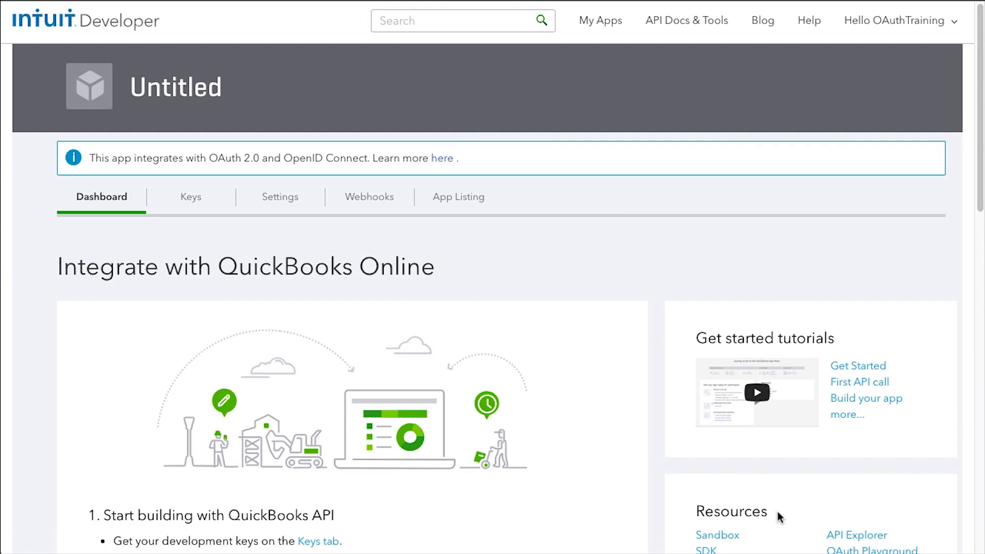
- Review the app's development keys on the Keys tab
left_click(190, 198)
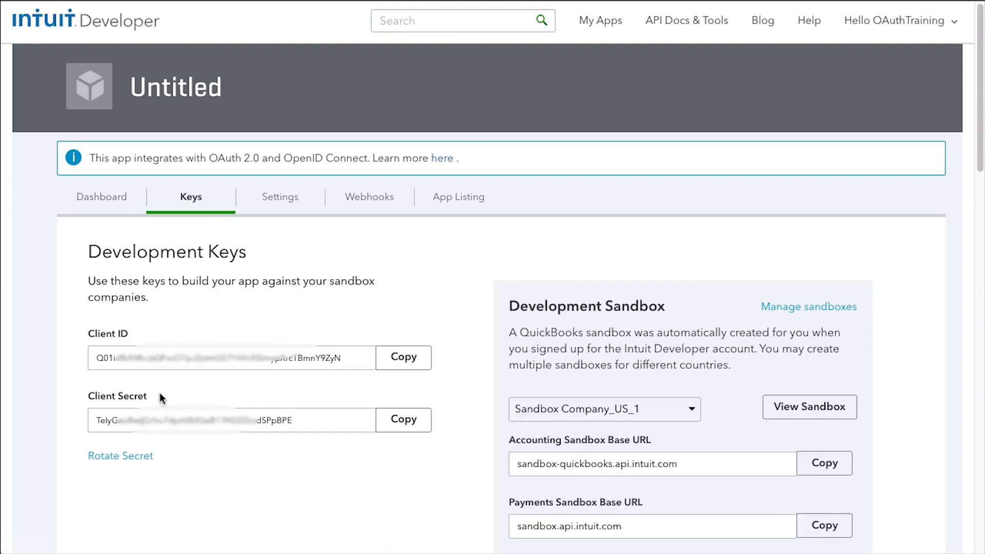
scroll(227, 439, "down", 3)
scroll(229, 436, "down", 3)
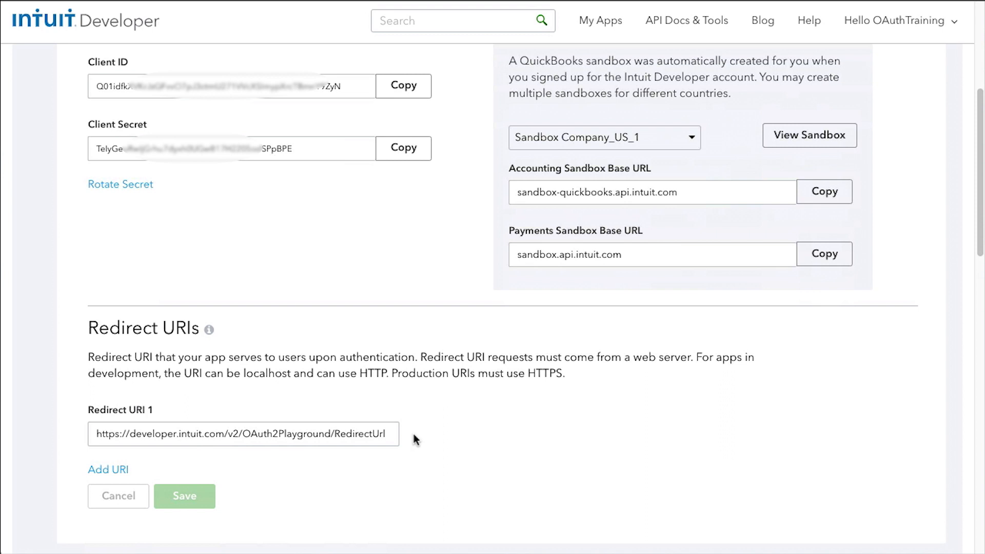
scroll(423, 433, "up", 3)
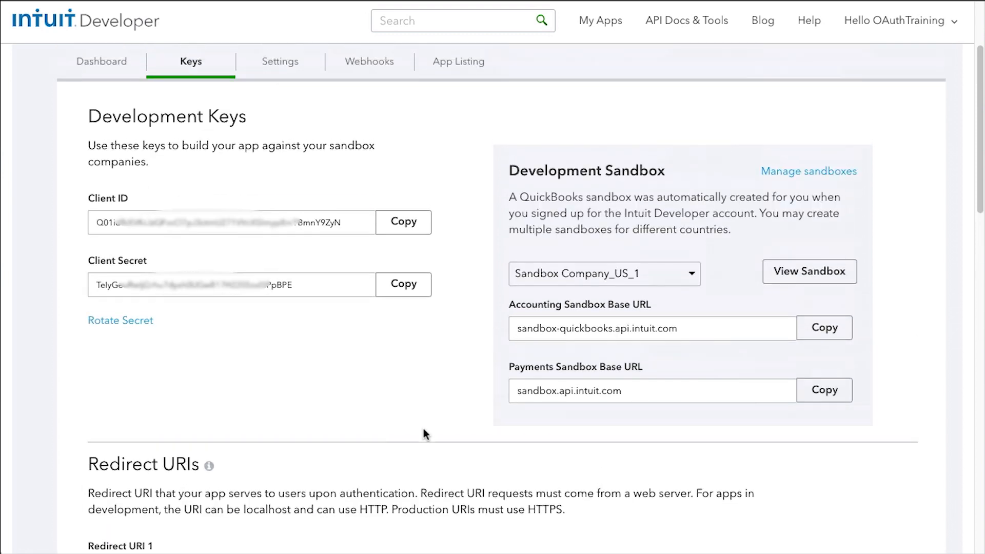
scroll(424, 430, "up", 3)
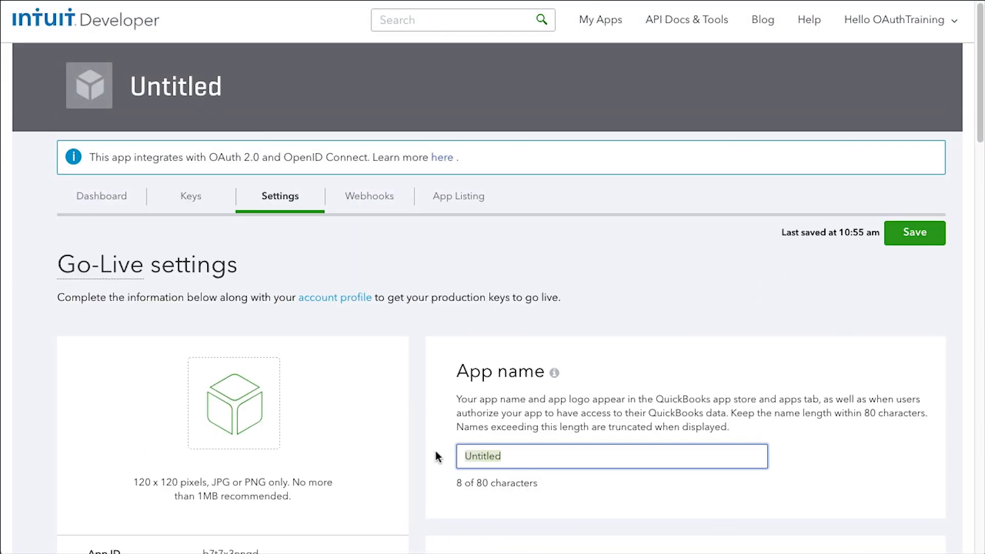
- Rename the app to 'My Awesome App', save, and return to its dashboard
type("My Awesome App")
left_click(917, 233)
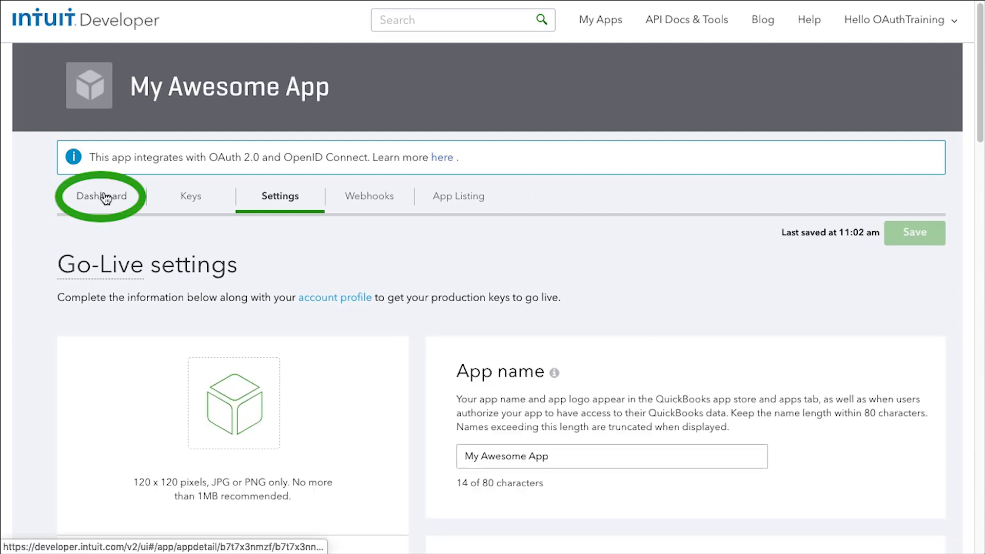
left_click(103, 197)
scroll(832, 268, "down", 3)
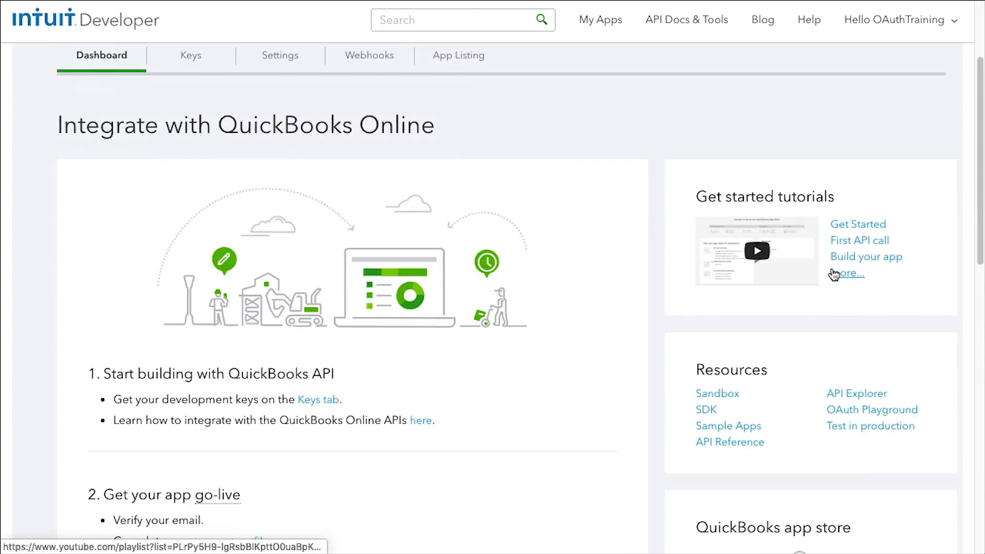
scroll(834, 275, "down", 1)
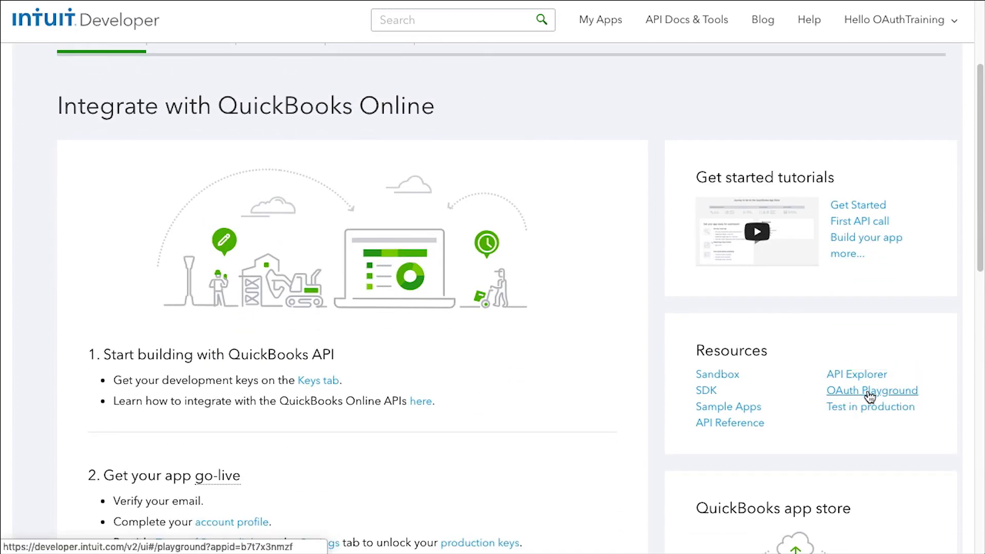
- Launch the OAuth Playground from the dashboard's Resources for My Awesome App (Sandbox)
left_click(870, 393)
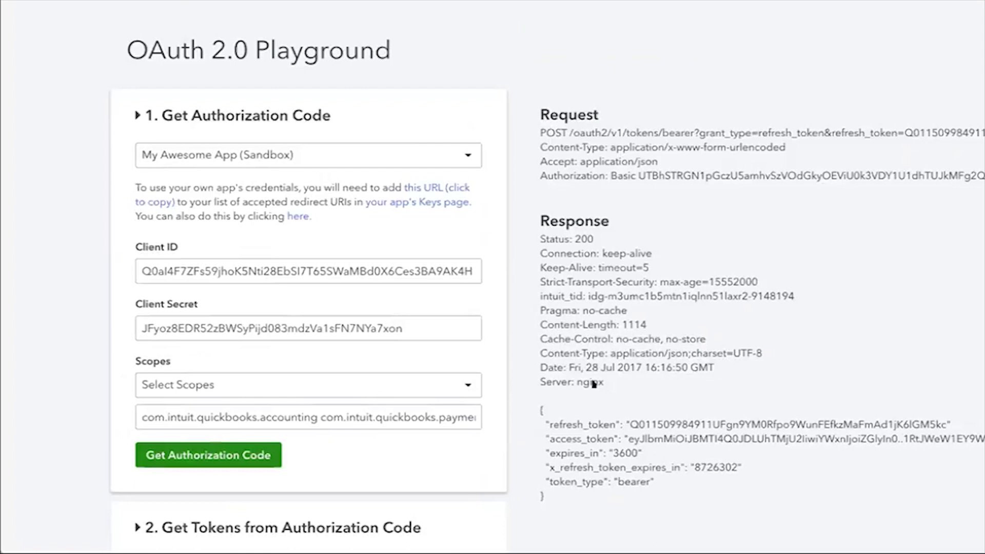
left_click(471, 268)
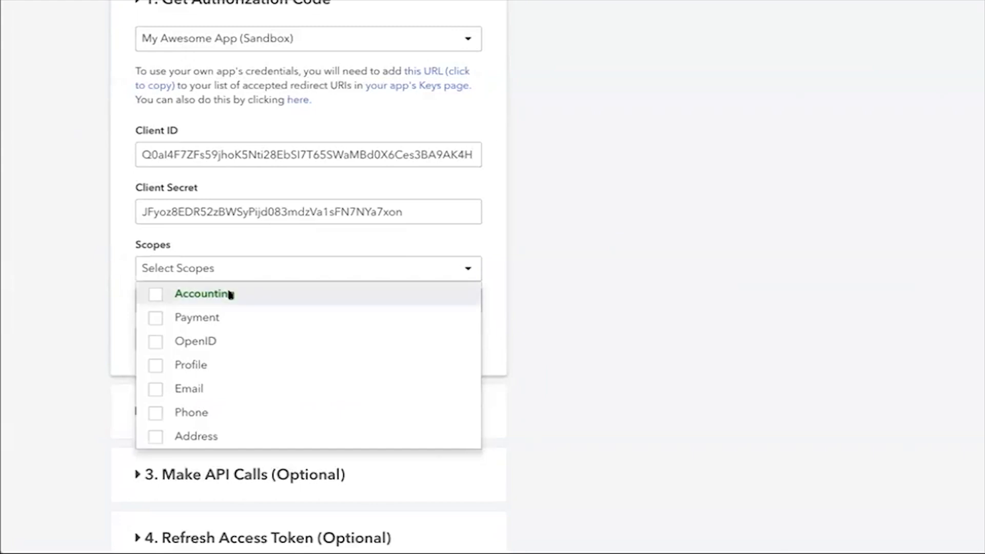
- Tick the Accounting, Payment, OpenID, Profile, Email, Phone and Address scopes
left_click(154, 294)
left_click(153, 320)
left_click(155, 341)
left_click(544, 321)
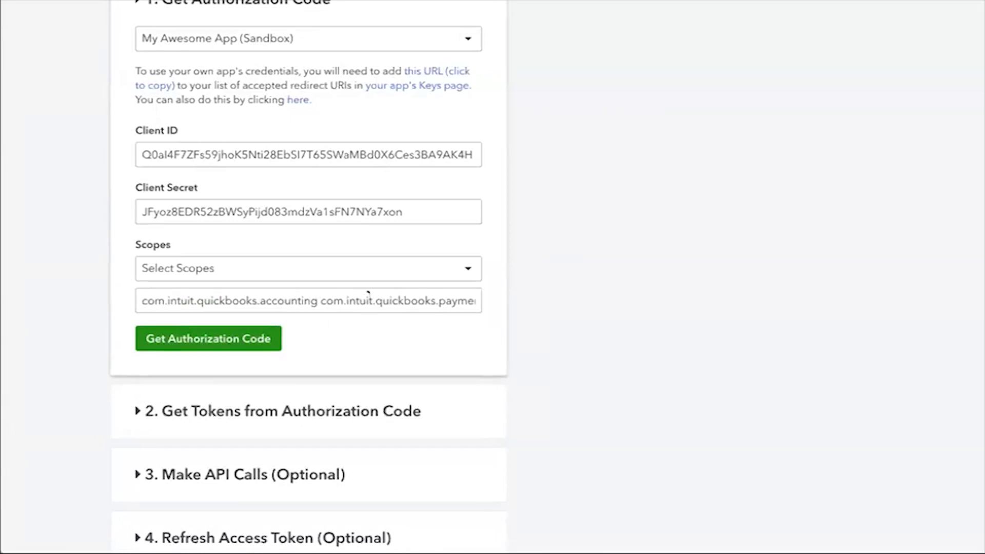
- Highlight each scope string (accounting, openid, profile, email, phone, address) in the scope field
left_click_drag(318, 300, 138, 293)
left_click_drag(320, 295, 281, 294)
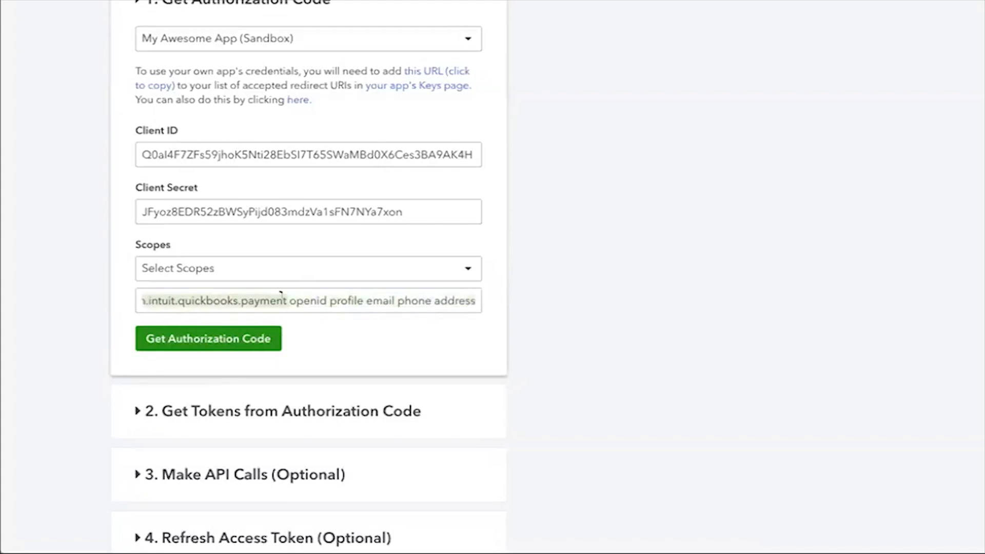
double_click(292, 296)
double_click(333, 296)
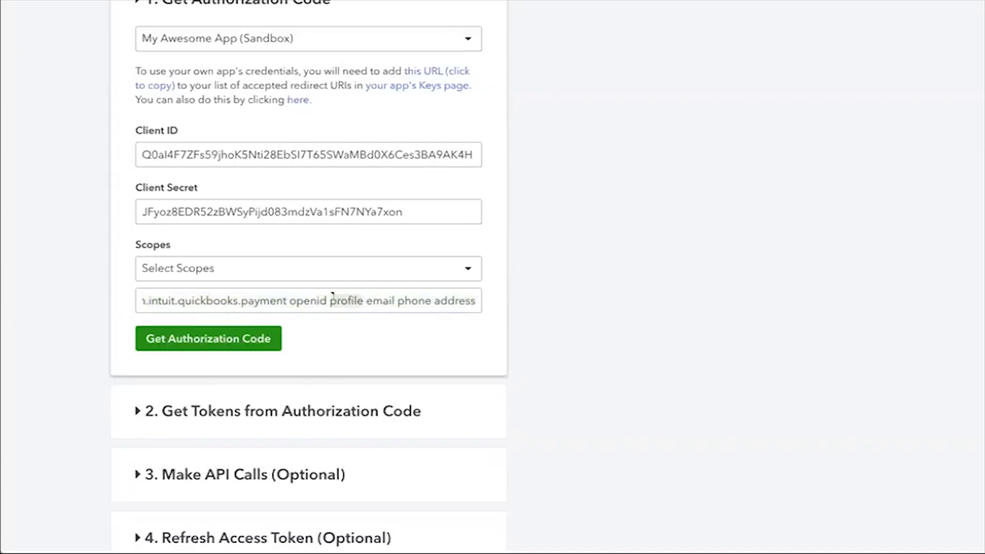
left_click(367, 272)
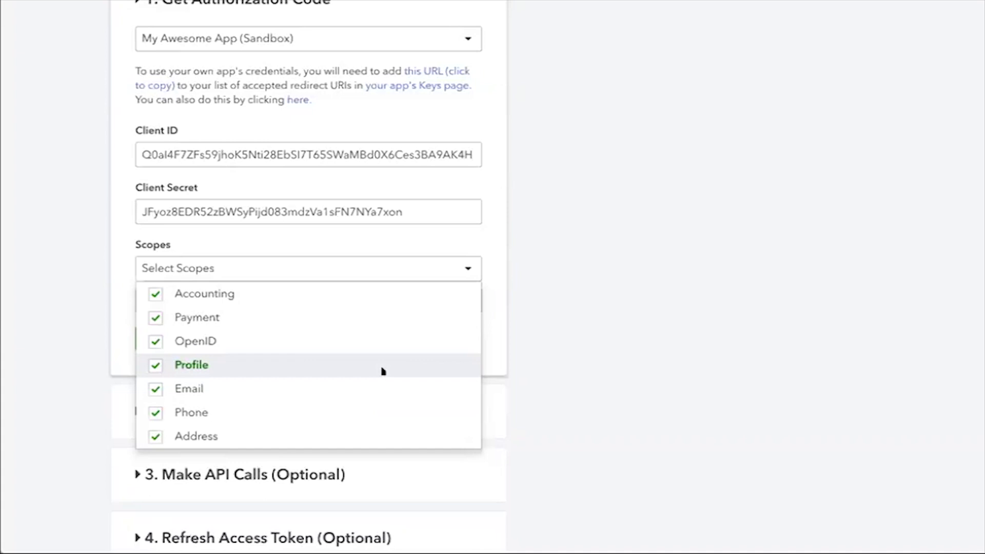
left_click(371, 273)
double_click(382, 299)
double_click(405, 298)
left_click(449, 298)
double_click(449, 298)
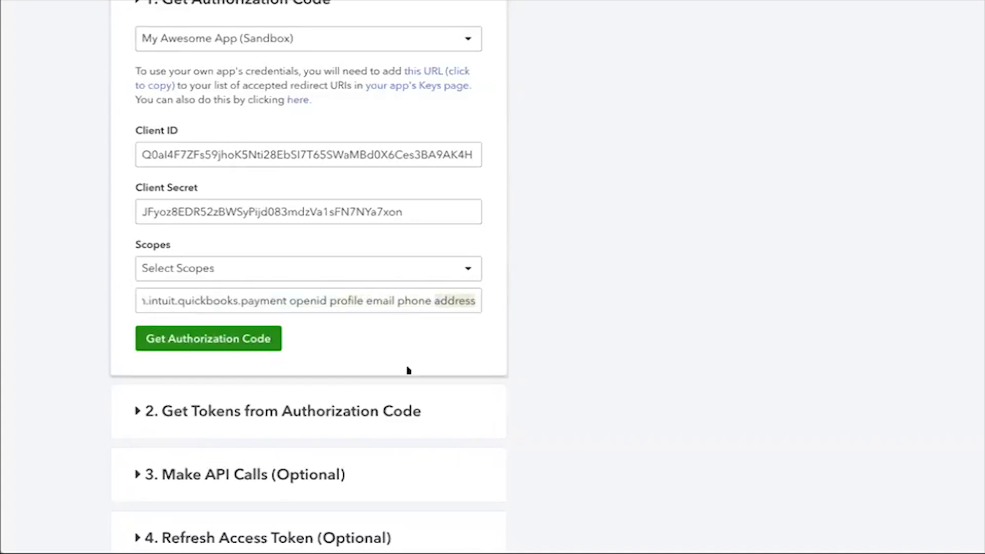
left_click(531, 308)
scroll(530, 308, "up", 1)
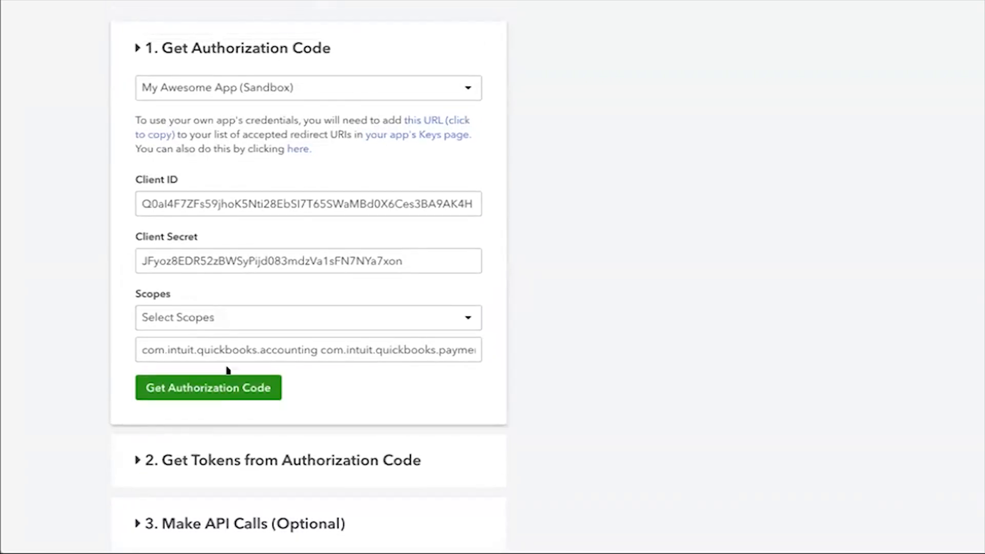
- Request an authorization code and authorize My Awesome App for the sandbox company
left_click(221, 388)
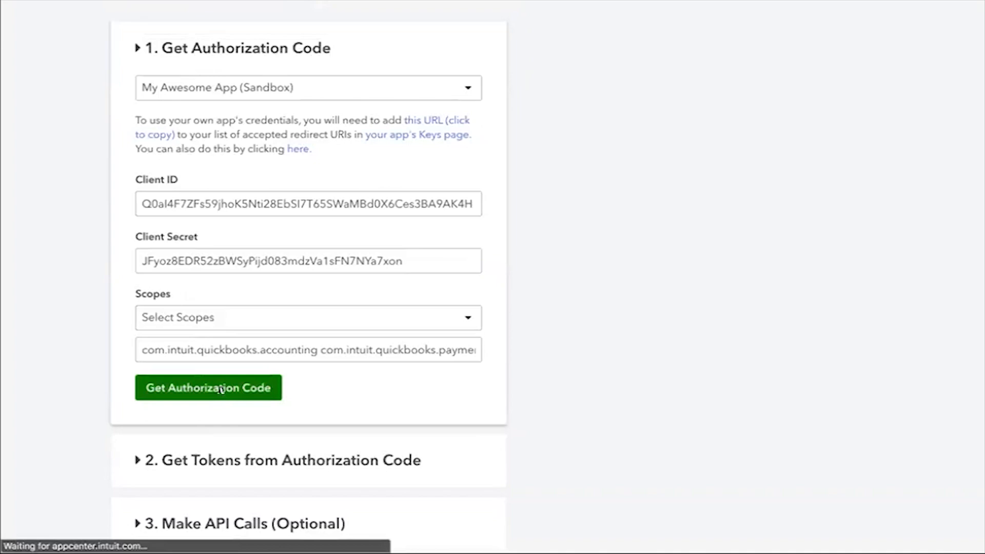
scroll(516, 392, "down", 2)
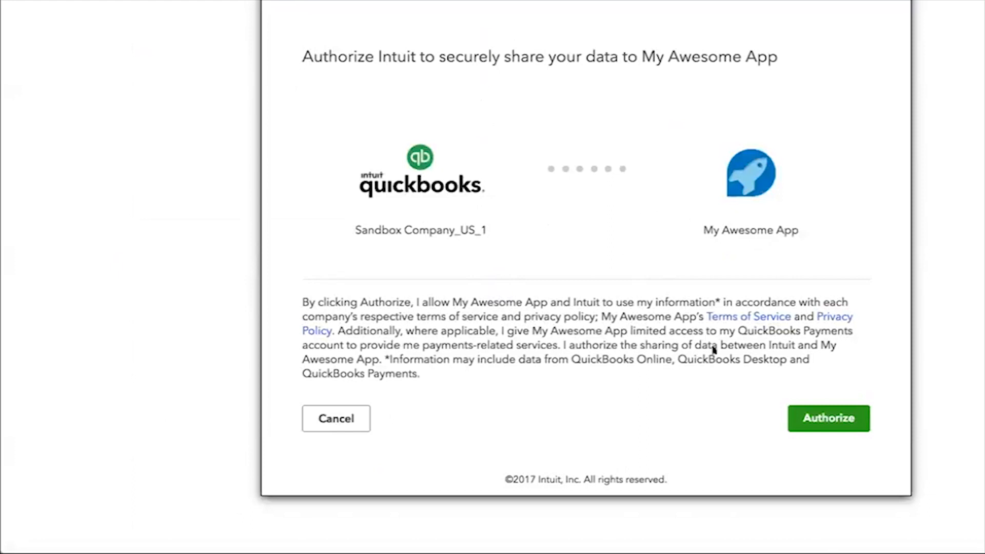
left_click(825, 423)
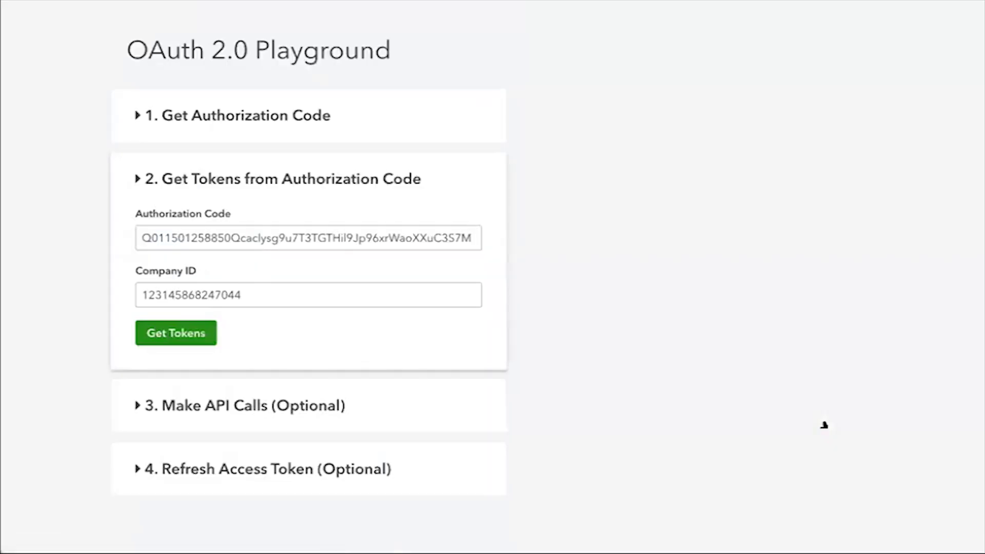
- Confirm the returned authorization code and Company ID are filled in, then get tokens
mouse_move(291, 229)
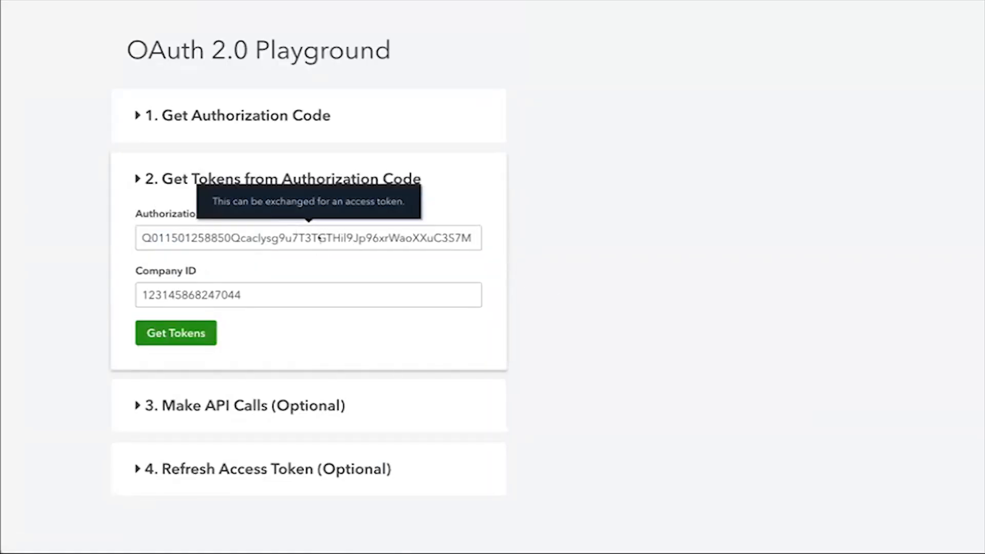
double_click(320, 238)
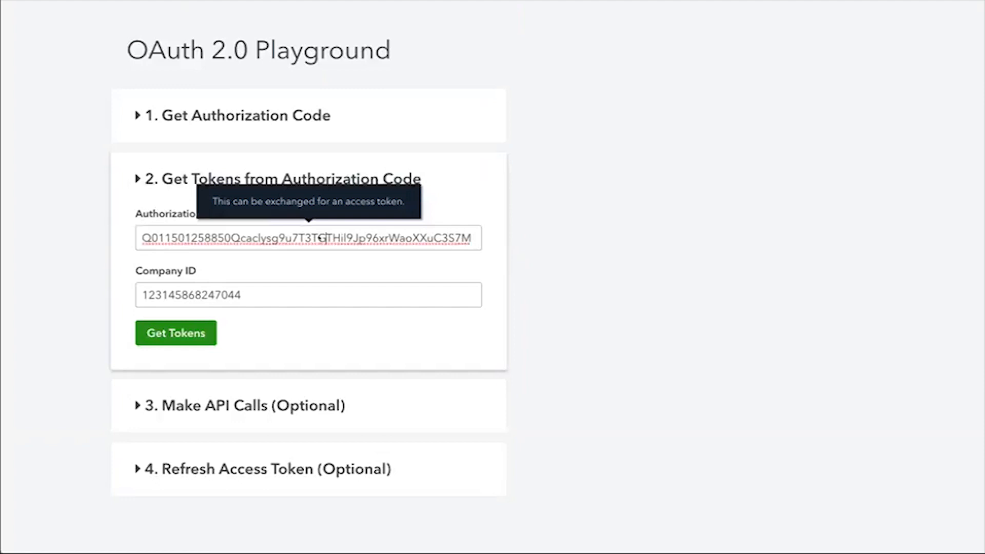
double_click(214, 283)
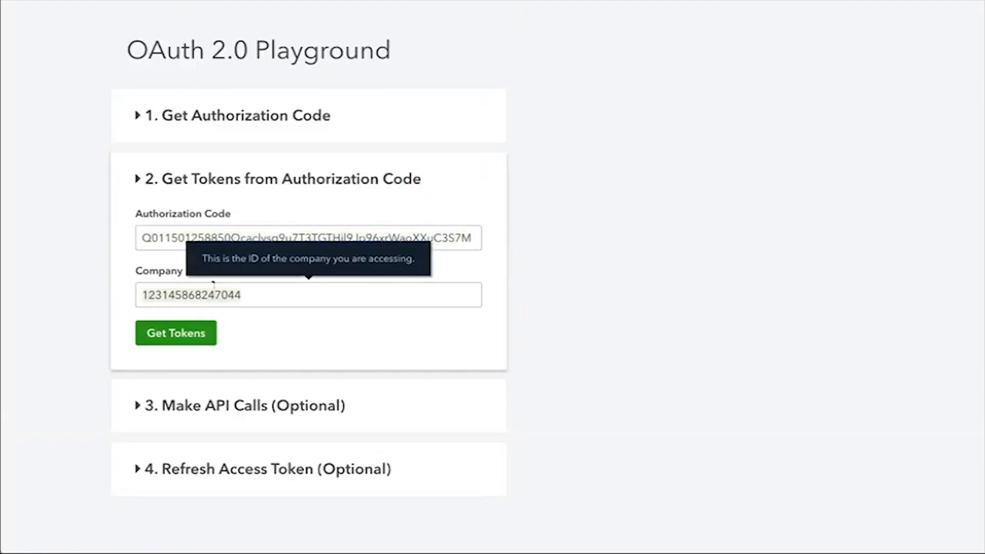
left_click(297, 141)
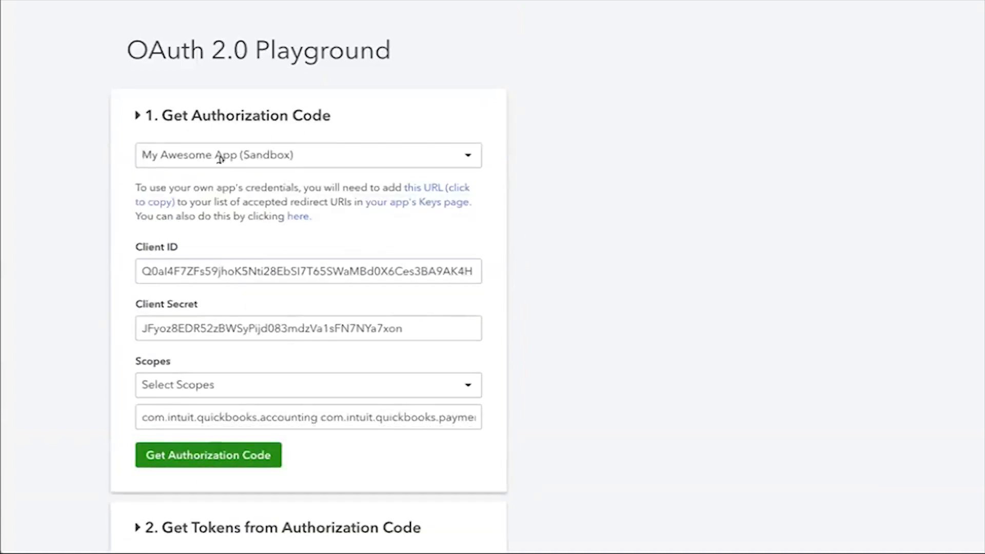
scroll(398, 193, "down", 7)
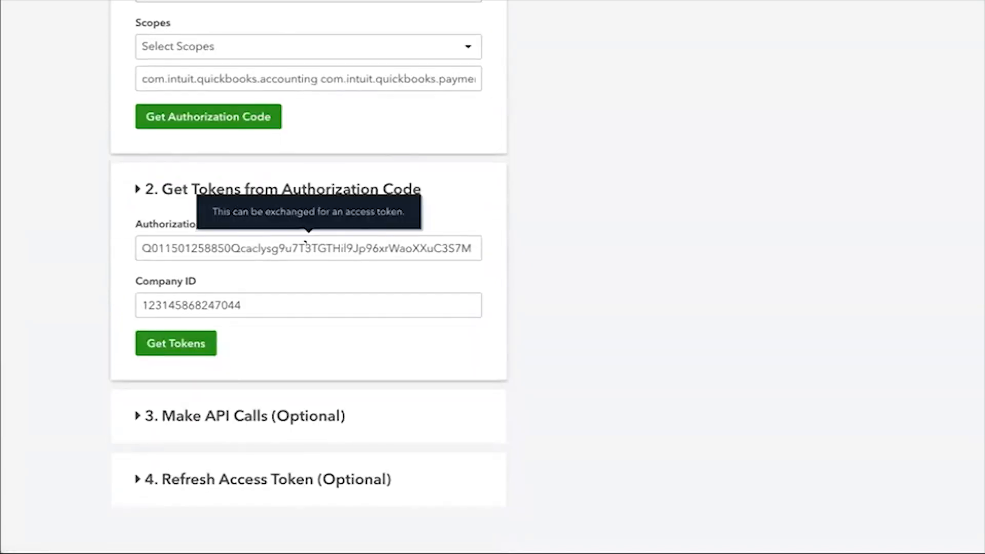
left_click(184, 352)
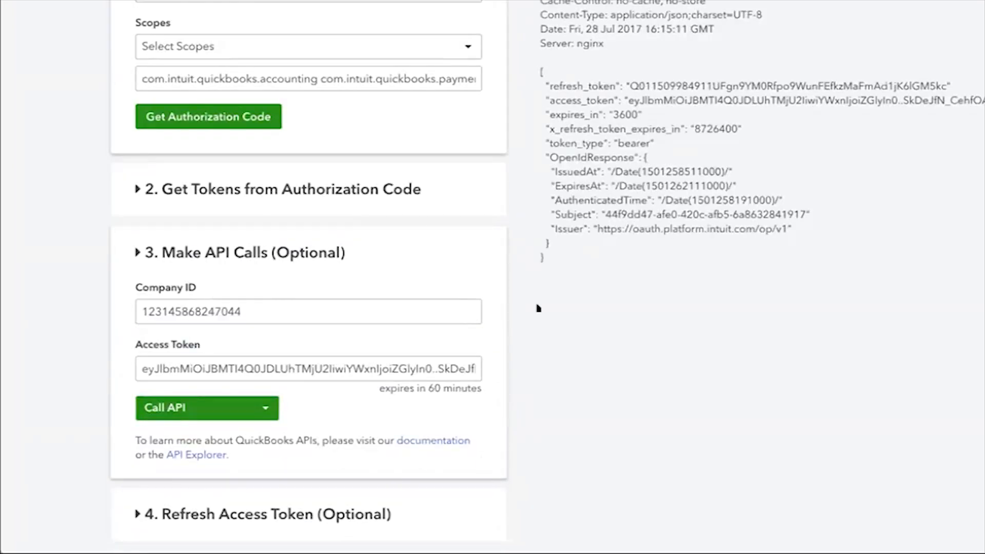
- Review the JSON token response, highlighting the access token expiry and refresh_token value
scroll(536, 307, "up", 4)
scroll(537, 307, "down", 1)
scroll(537, 308, "up", 4)
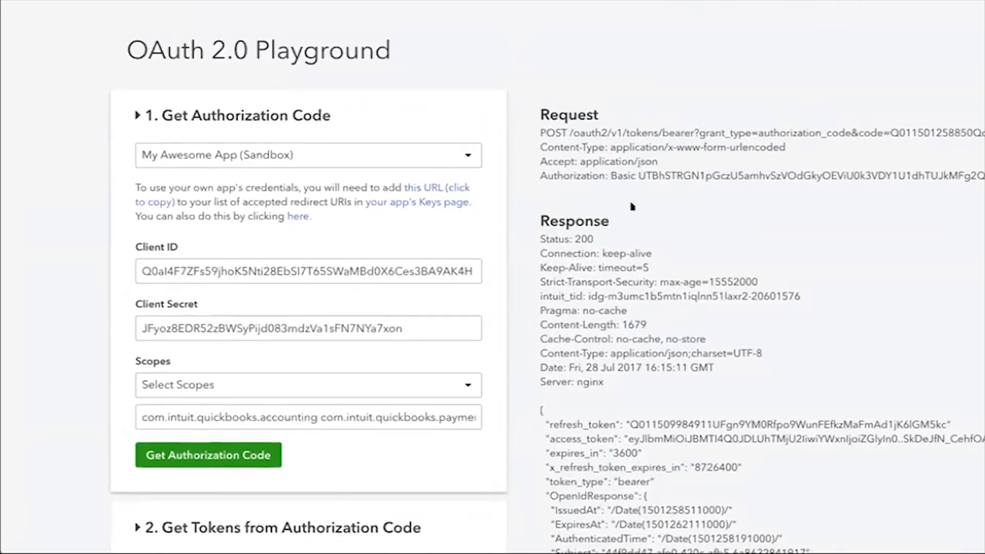
scroll(632, 205, "down", 3)
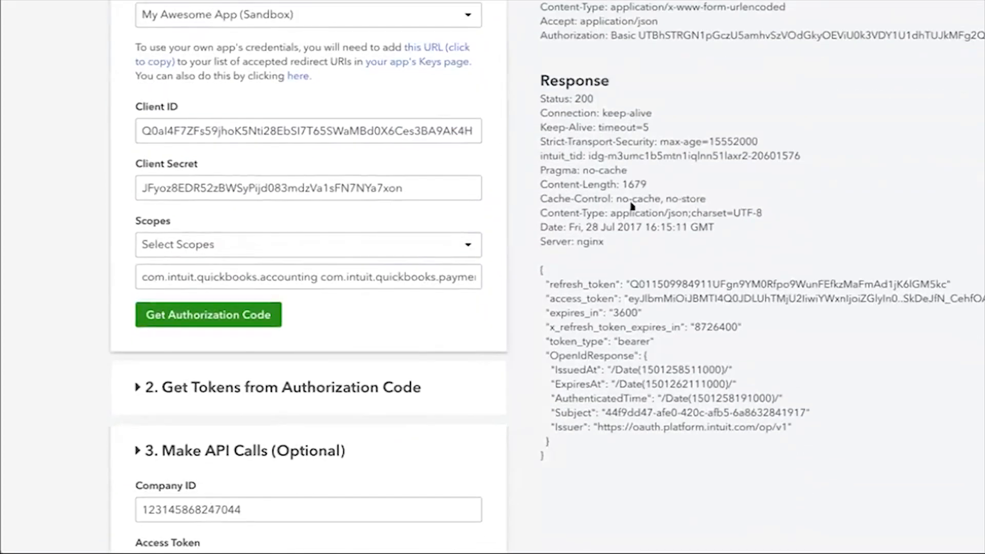
scroll(632, 205, "up", 1)
scroll(619, 407, "down", 3)
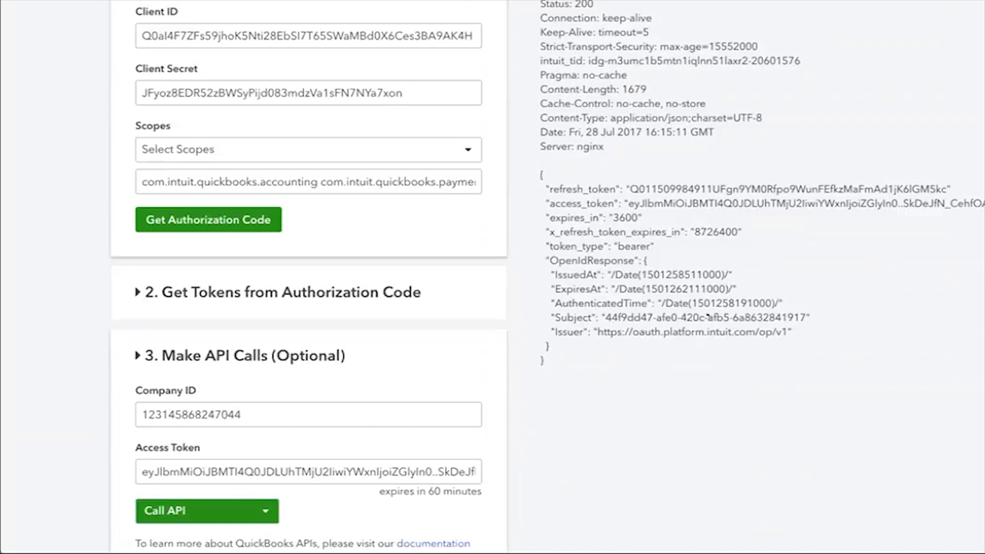
scroll(515, 338, "down", 3)
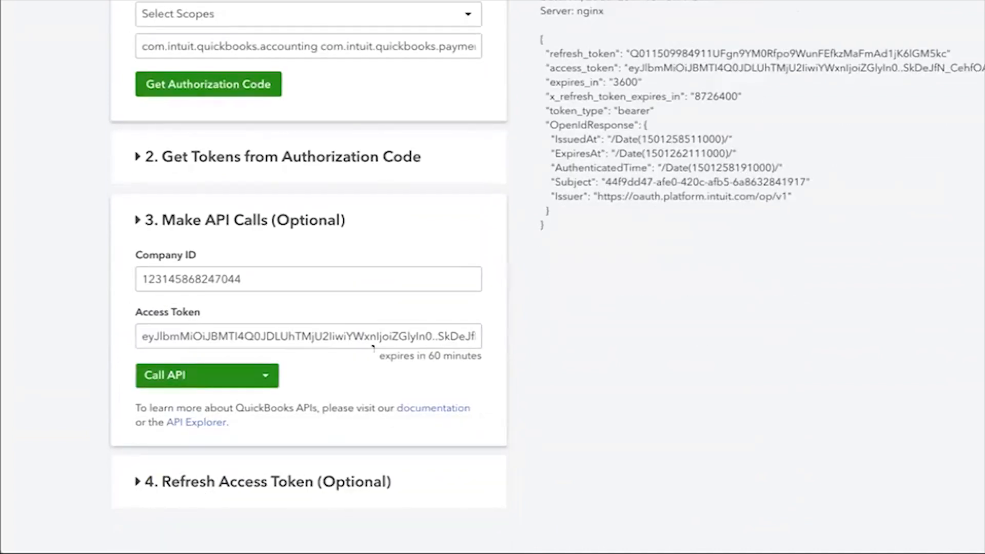
left_click_drag(373, 348, 476, 350)
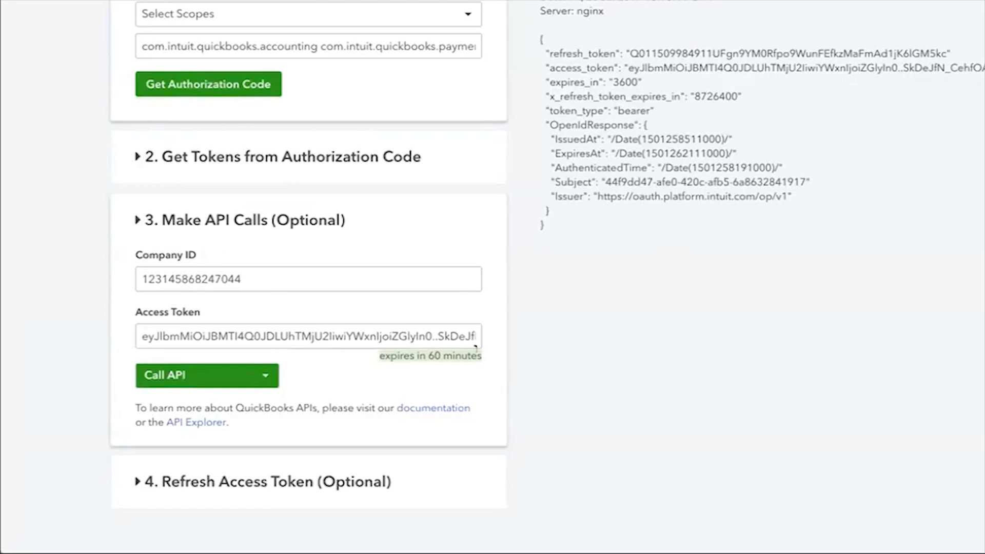
double_click(762, 46)
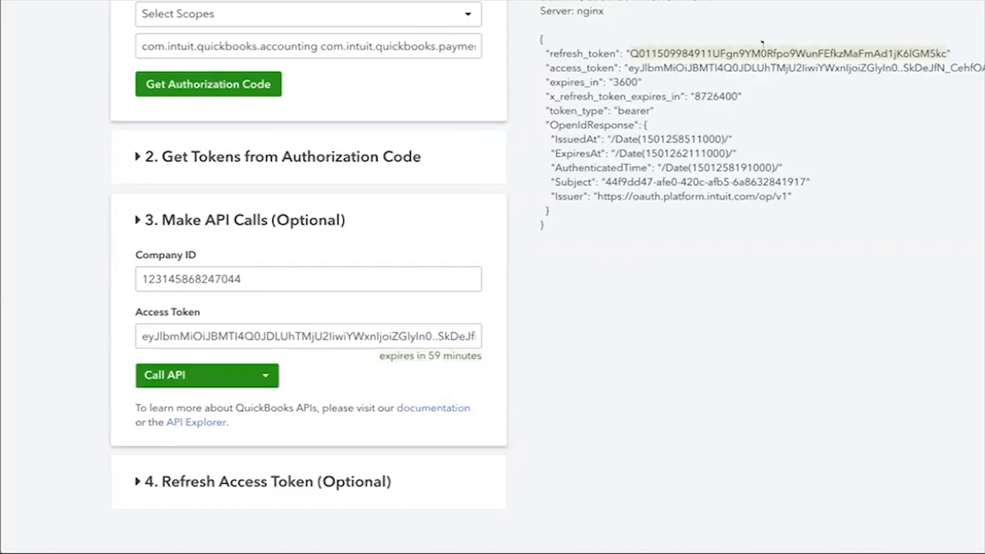
left_click(759, 318)
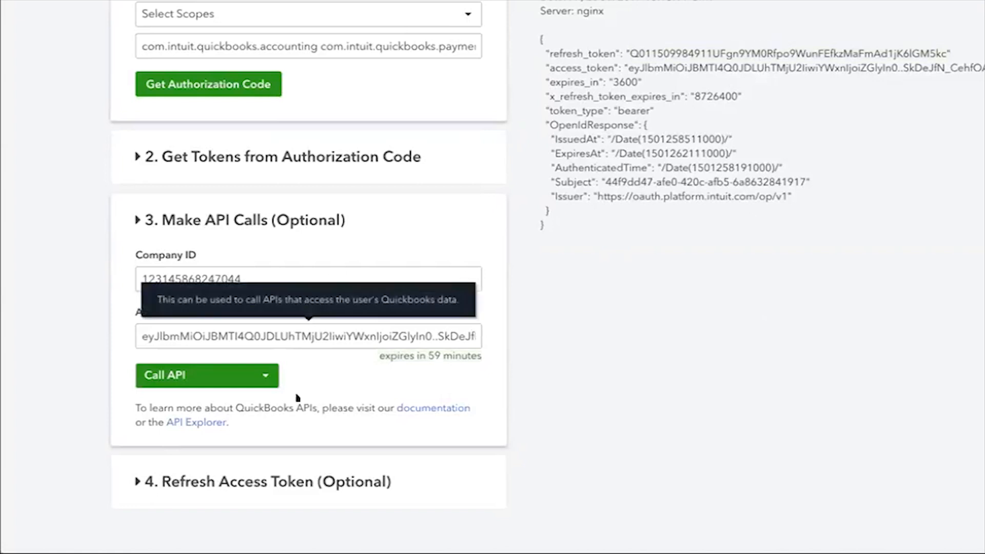
- Choose Get Company Info from the Call API list
left_click(264, 377)
scroll(264, 378, "down", 1)
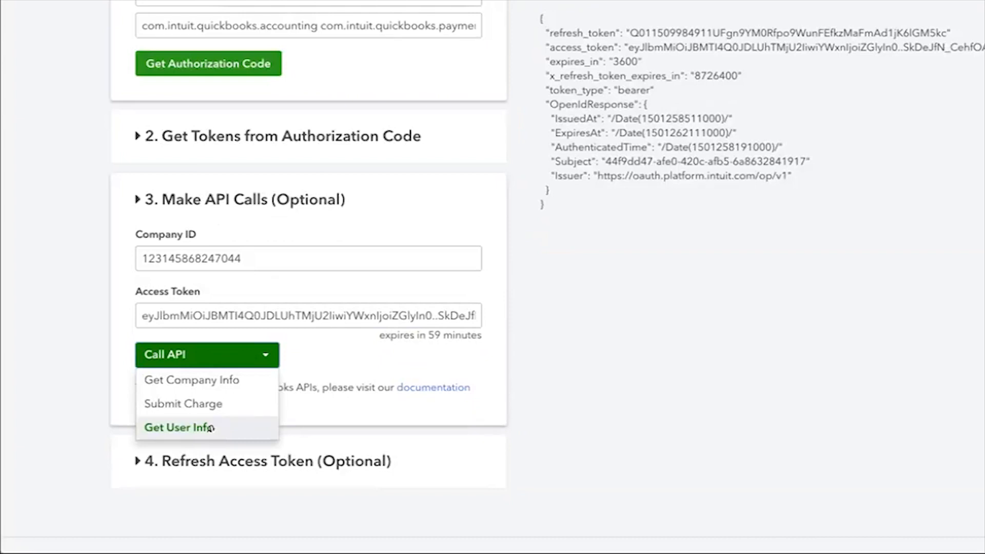
left_click(222, 380)
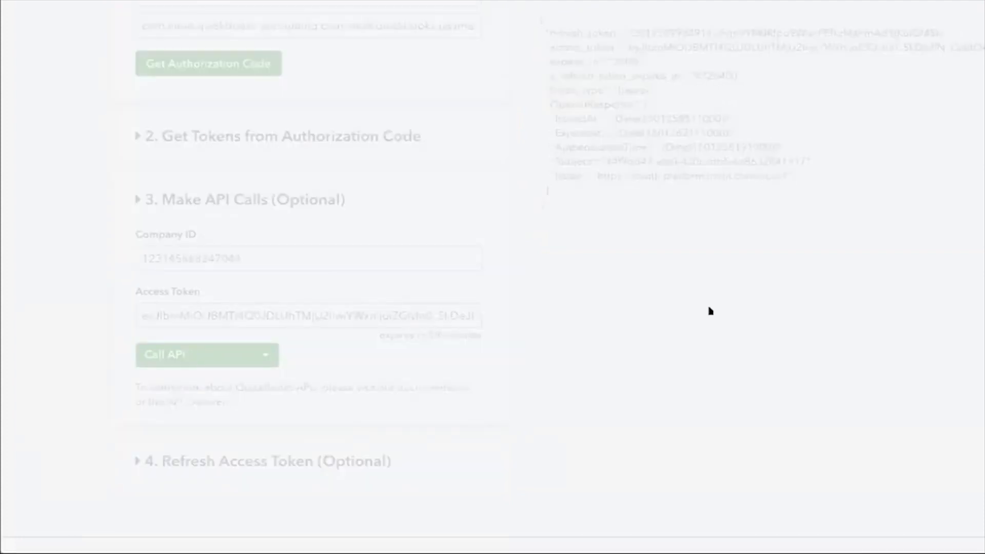
- Scroll through the Get Company Info response for the sandbox company
scroll(710, 311, "up", 5)
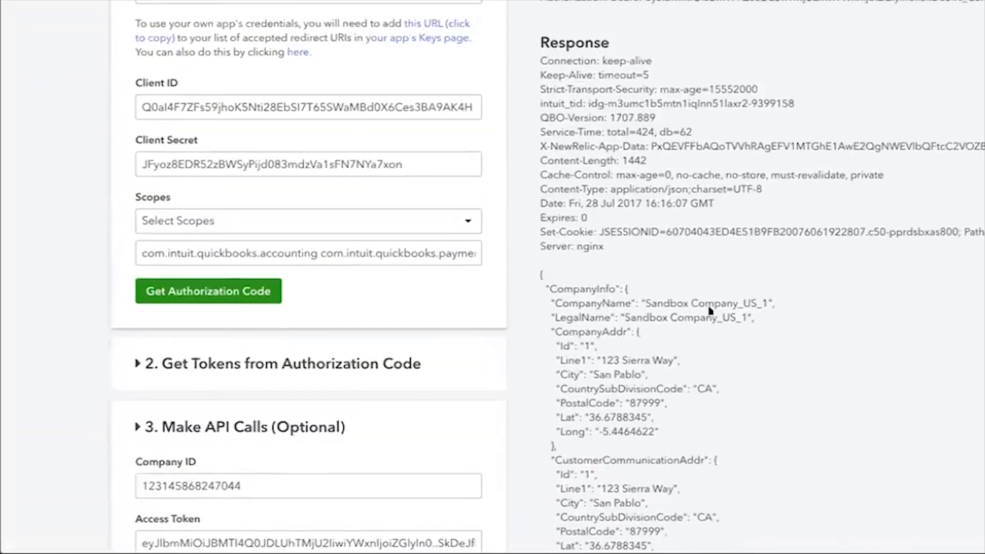
scroll(709, 309, "down", 9)
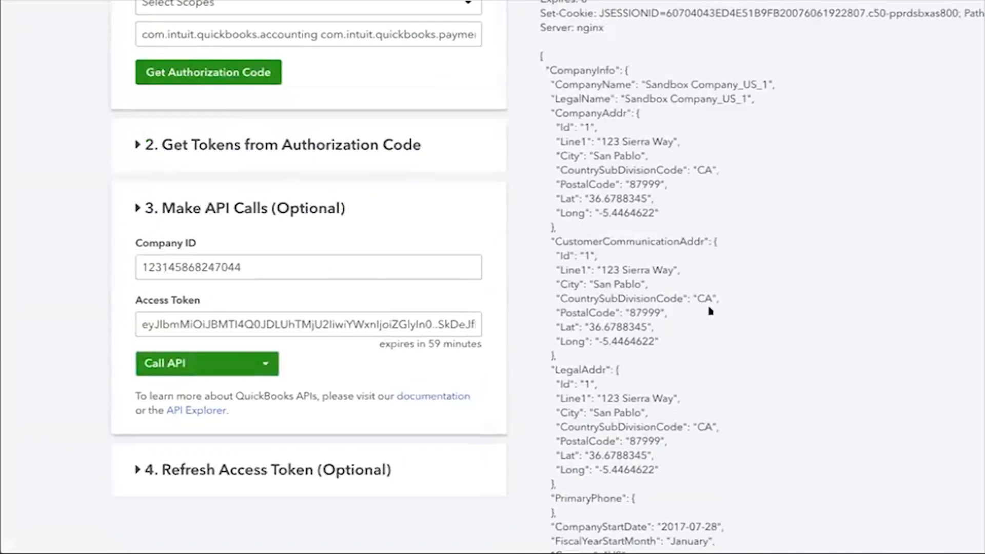
scroll(709, 309, "down", 4)
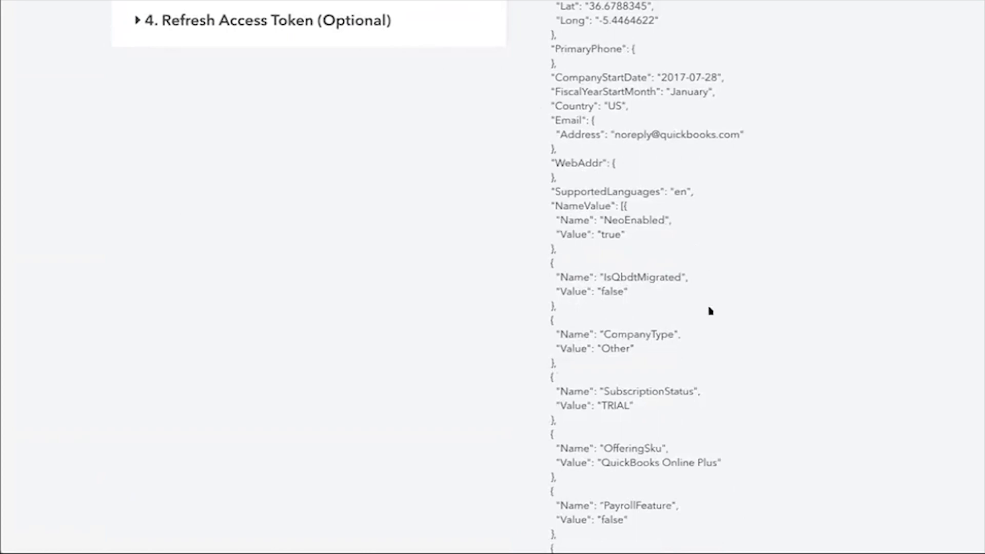
scroll(710, 311, "down", 12)
scroll(710, 311, "up", 16)
scroll(710, 311, "up", 8)
scroll(698, 308, "down", 5)
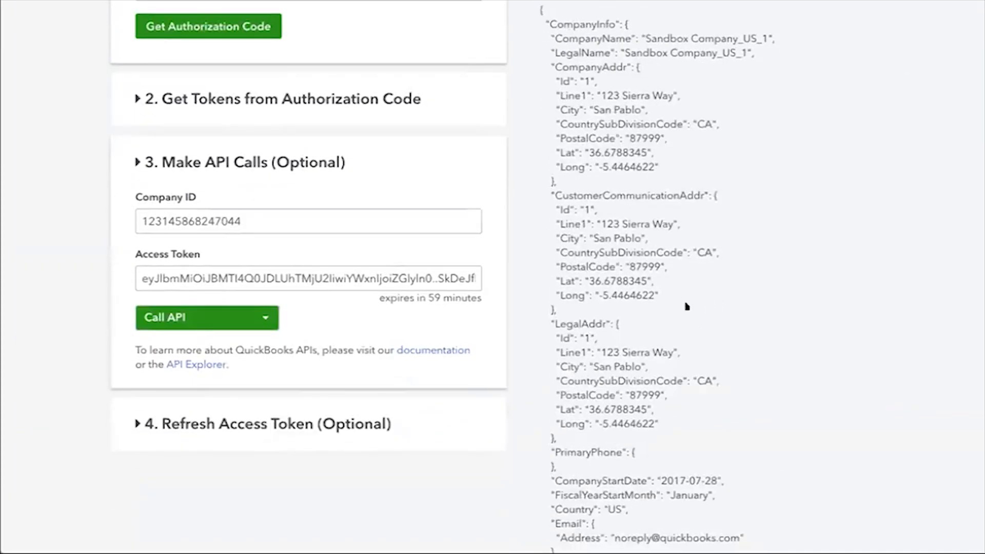
- Run Get User Info and review the returned subject ID, names, email and emailVerified
left_click(264, 317)
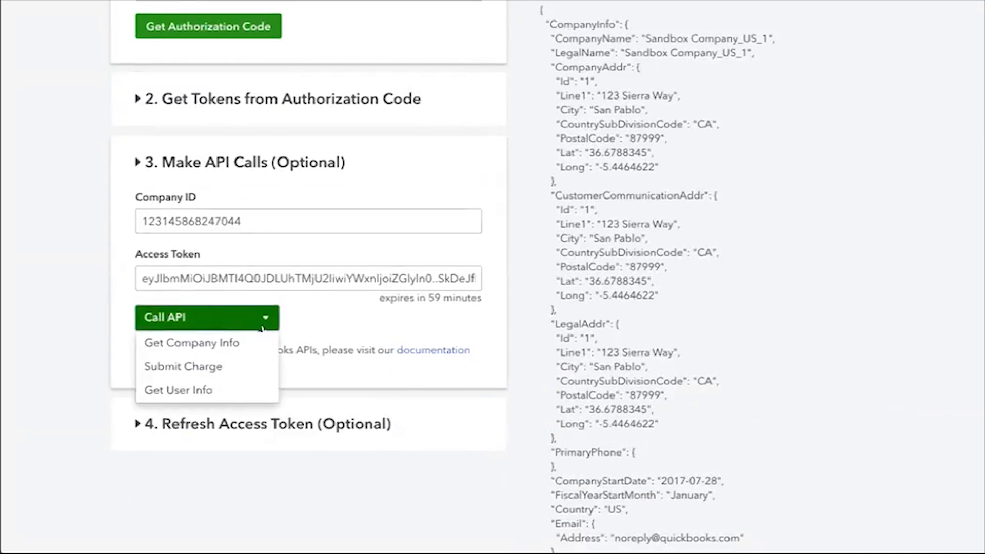
left_click(251, 391)
scroll(686, 269, "up", 5)
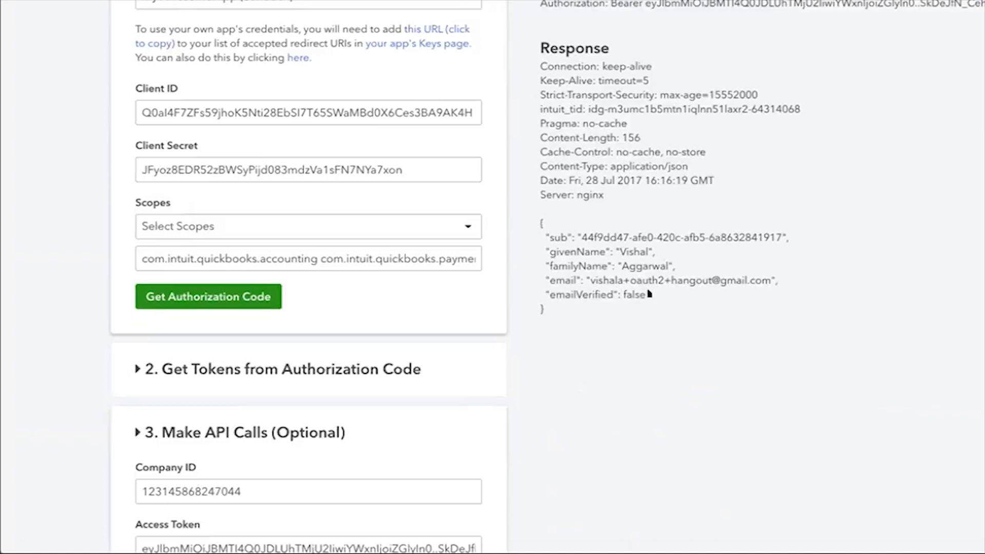
scroll(649, 294, "up", 2)
scroll(650, 294, "down", 5)
scroll(649, 294, "down", 3)
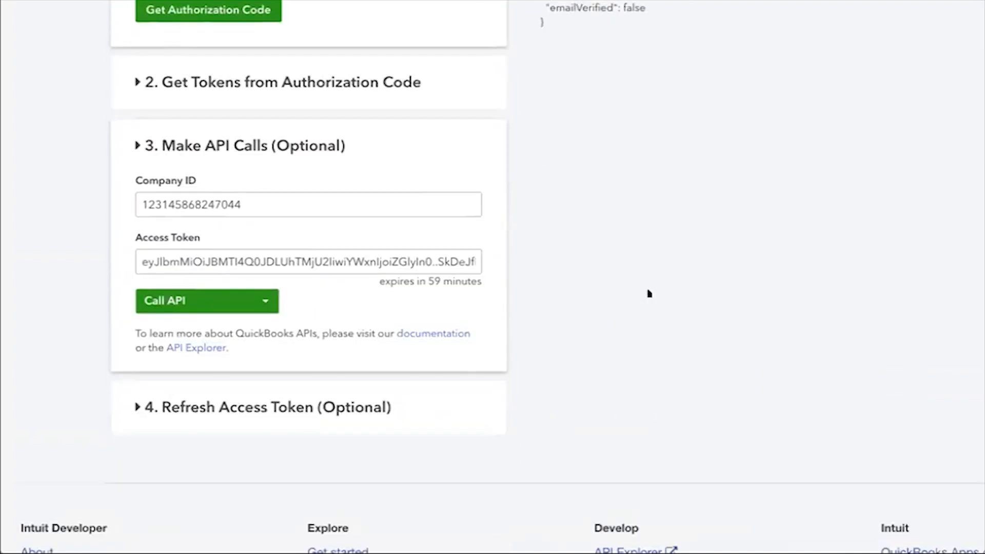
- Expand Refresh Access Token and obtain a new 60-minute access token from the refresh token
left_click(360, 394)
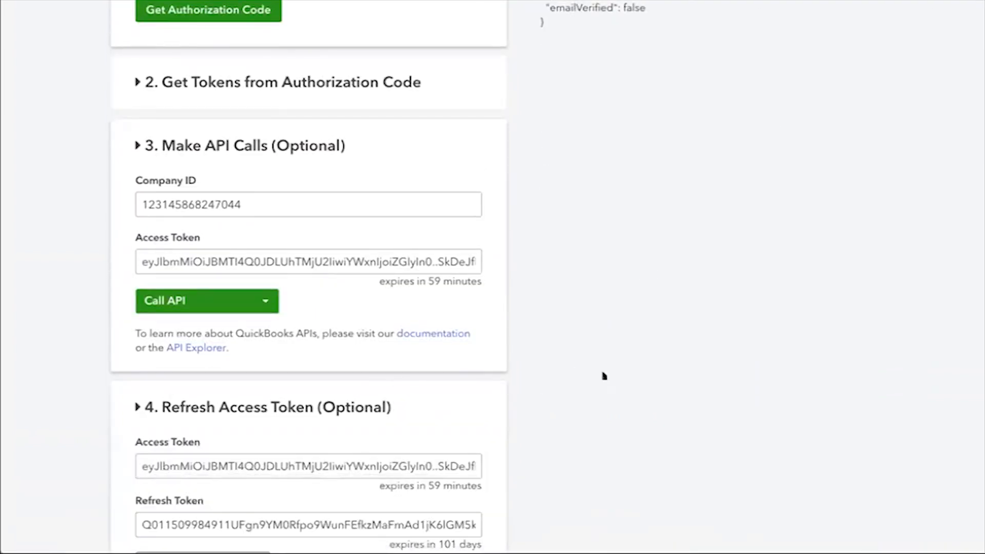
scroll(603, 376, "down", 5)
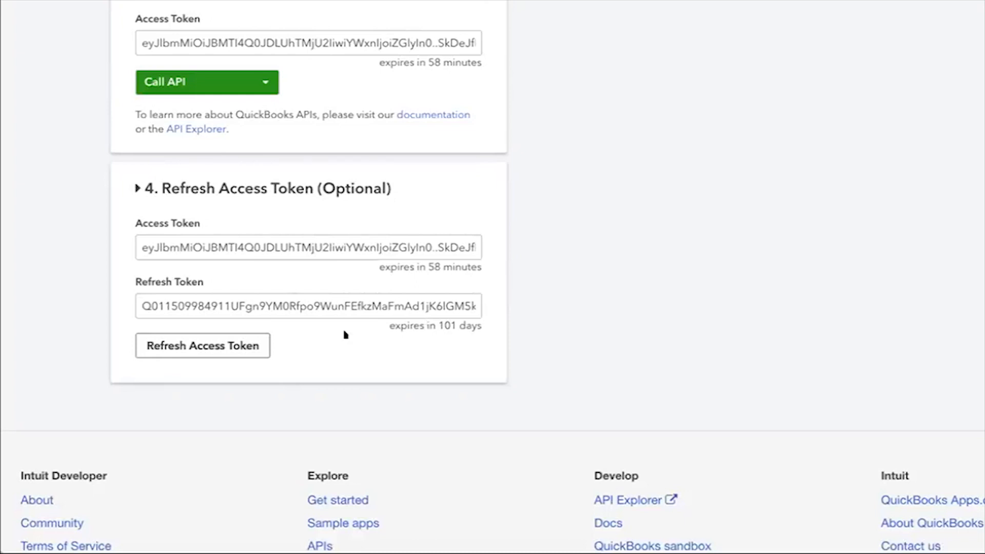
mouse_move(356, 294)
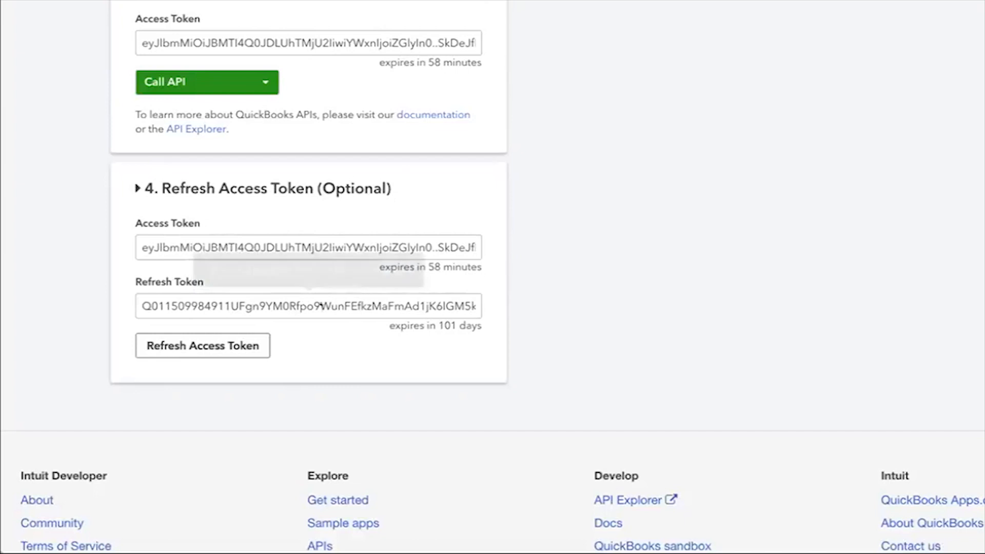
left_click(226, 349)
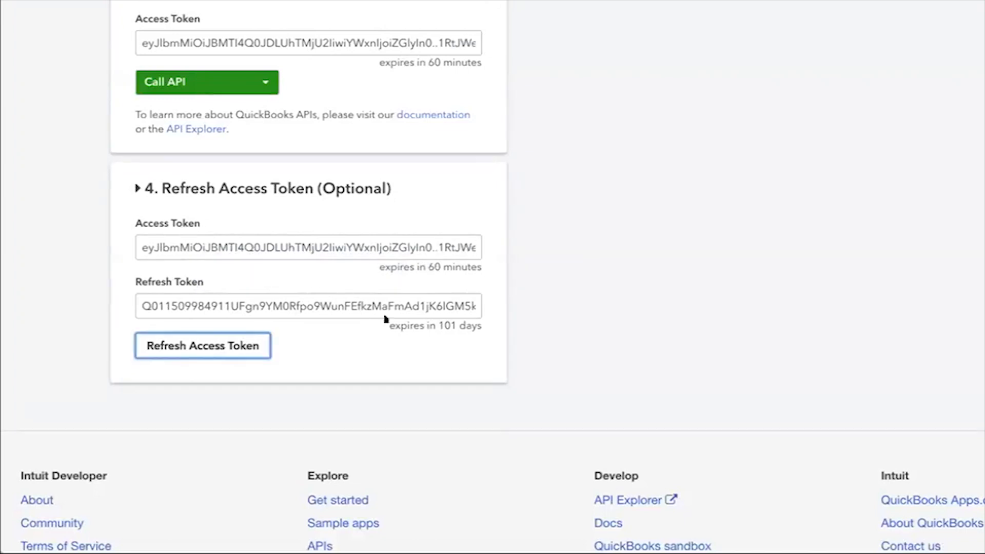